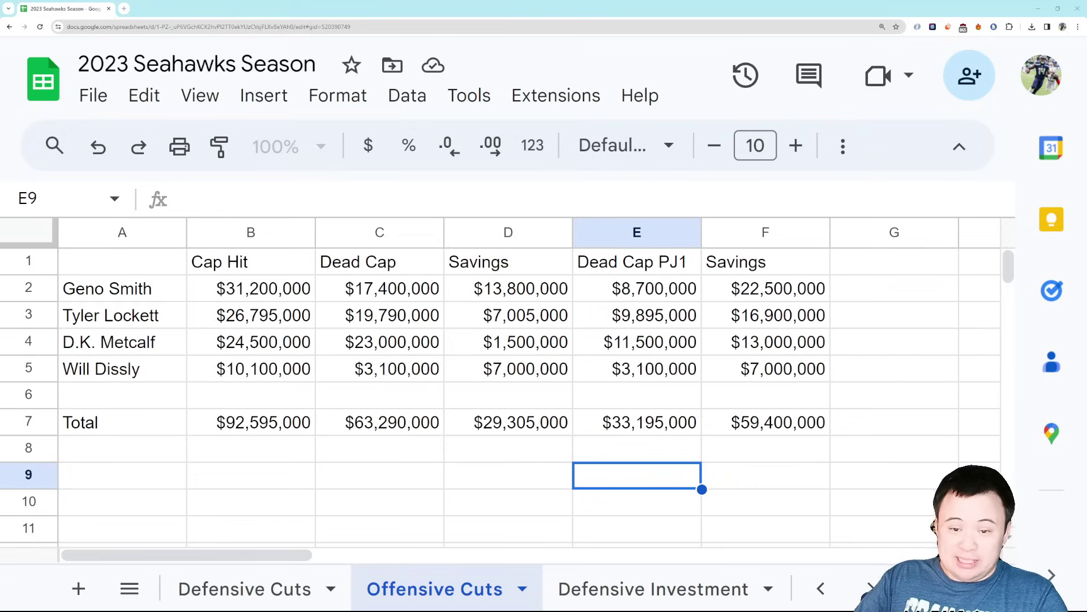
# Review Geno Smith's cap hit, dead cap and savings, including the Dead Cap PJ1 scenario, across row 2 of the Offensive Cuts sheet
pyautogui.click(182, 289)
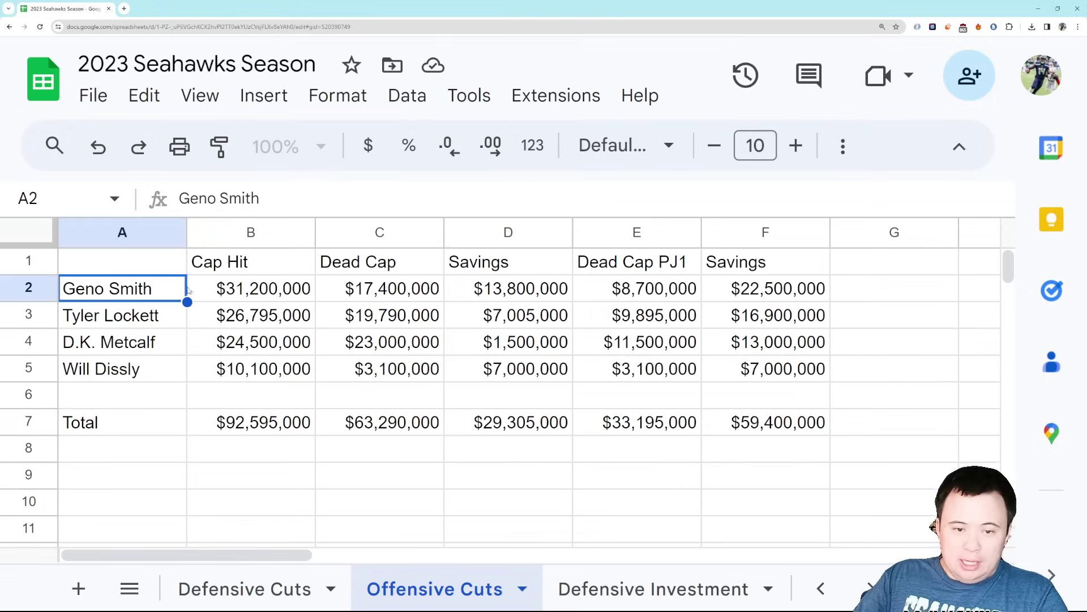
pyautogui.click(209, 293)
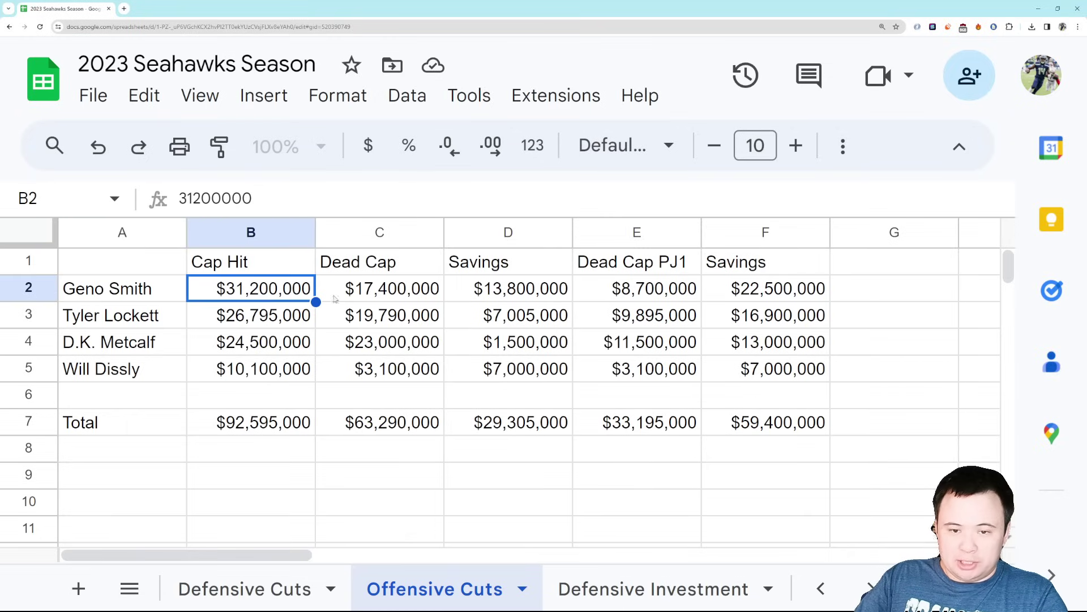
pyautogui.click(395, 297)
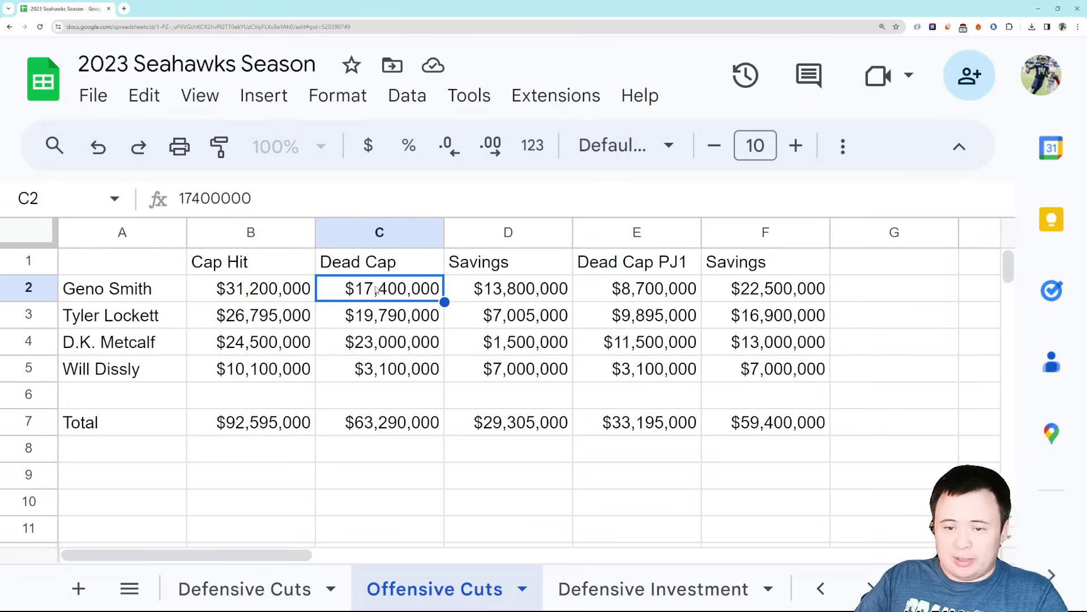
pyautogui.click(501, 298)
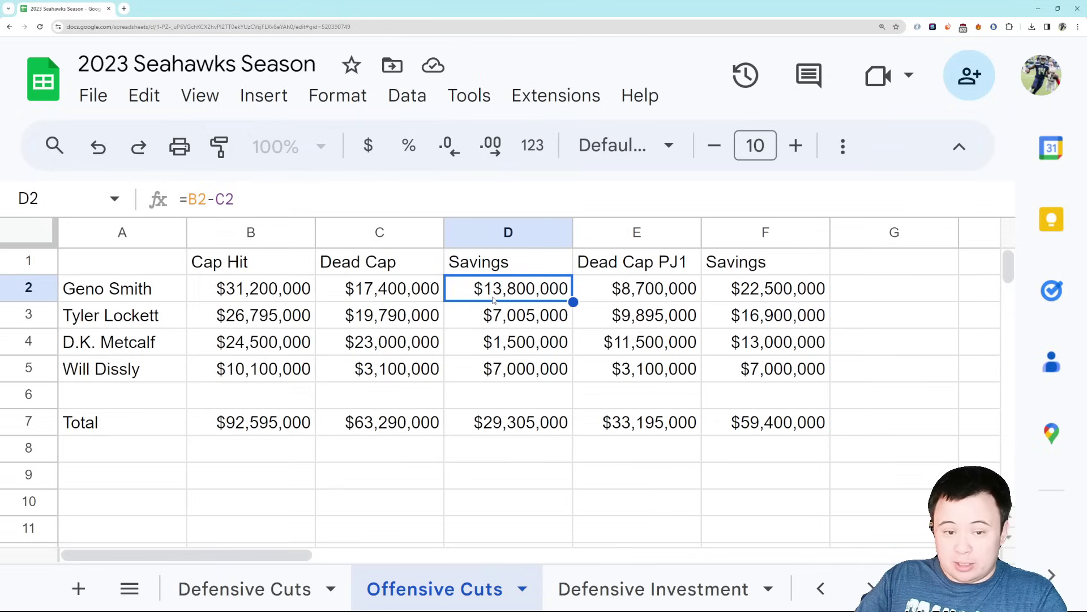
pyautogui.click(687, 298)
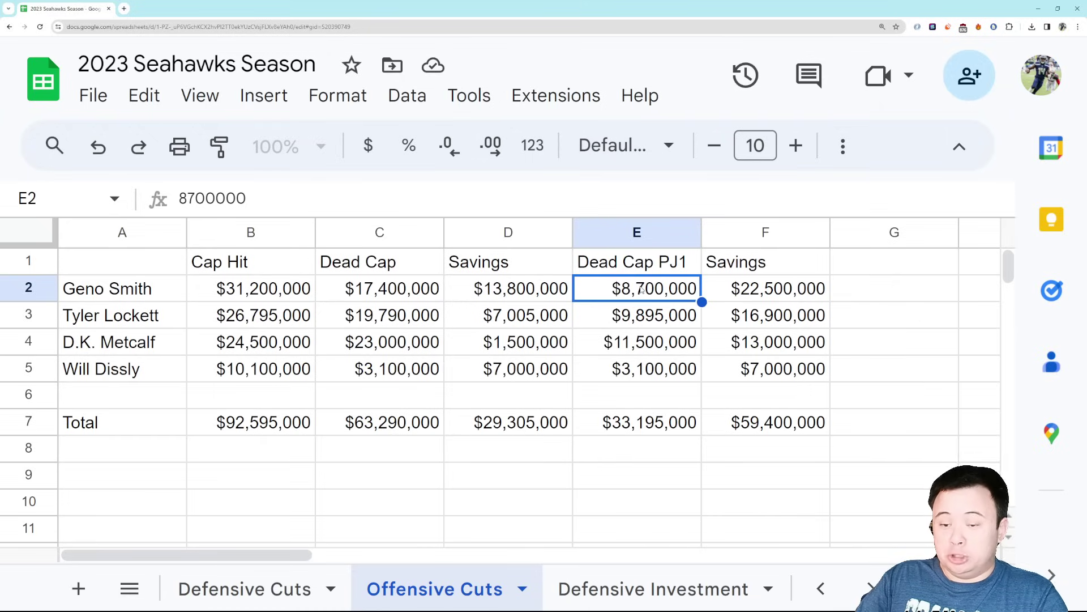
pyautogui.click(746, 293)
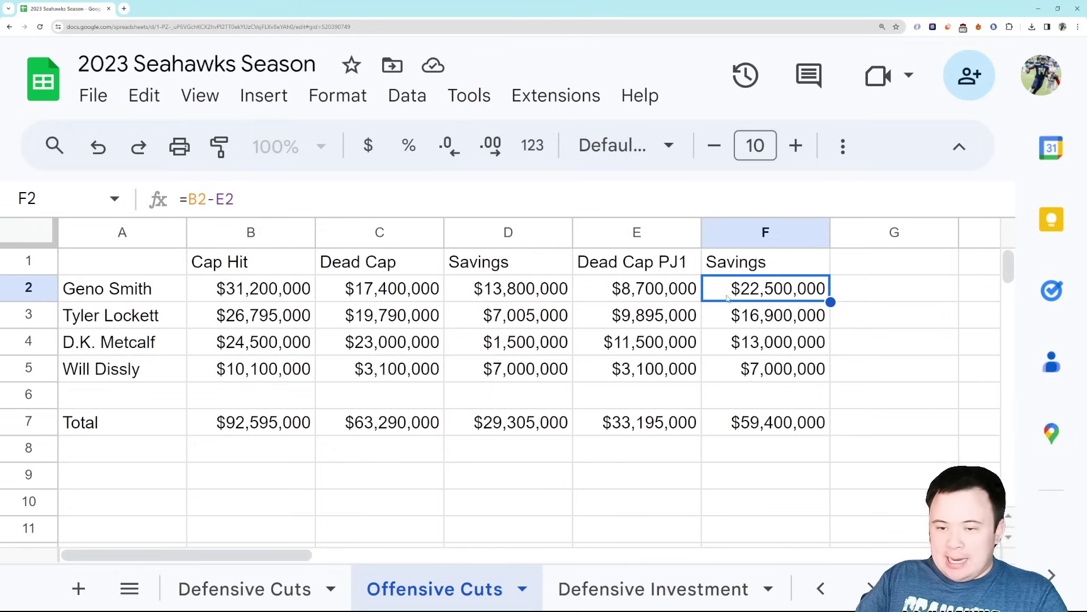
pyautogui.click(655, 292)
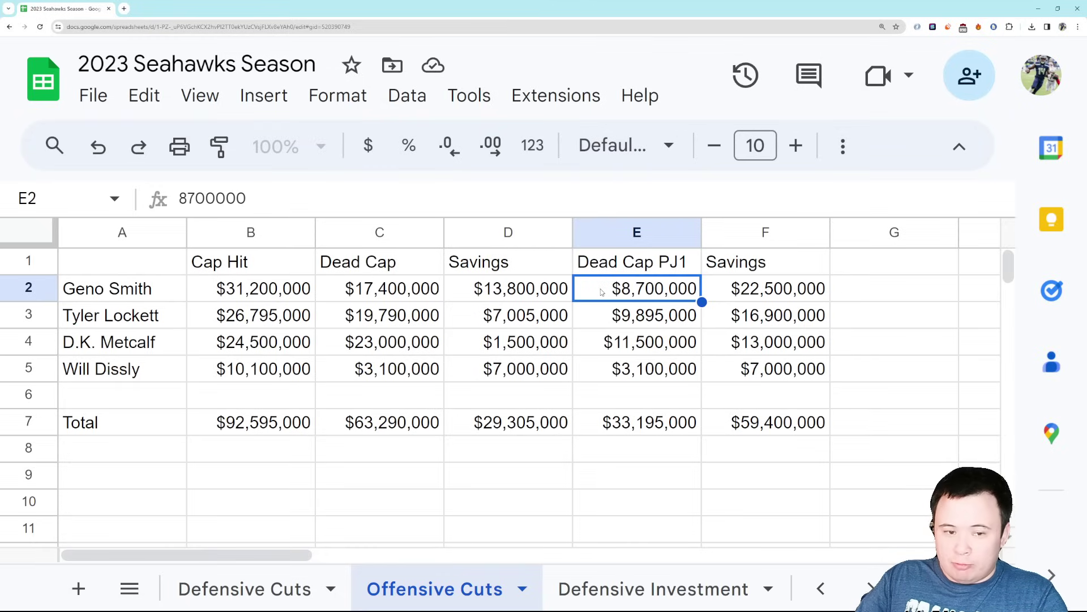
pyautogui.click(408, 298)
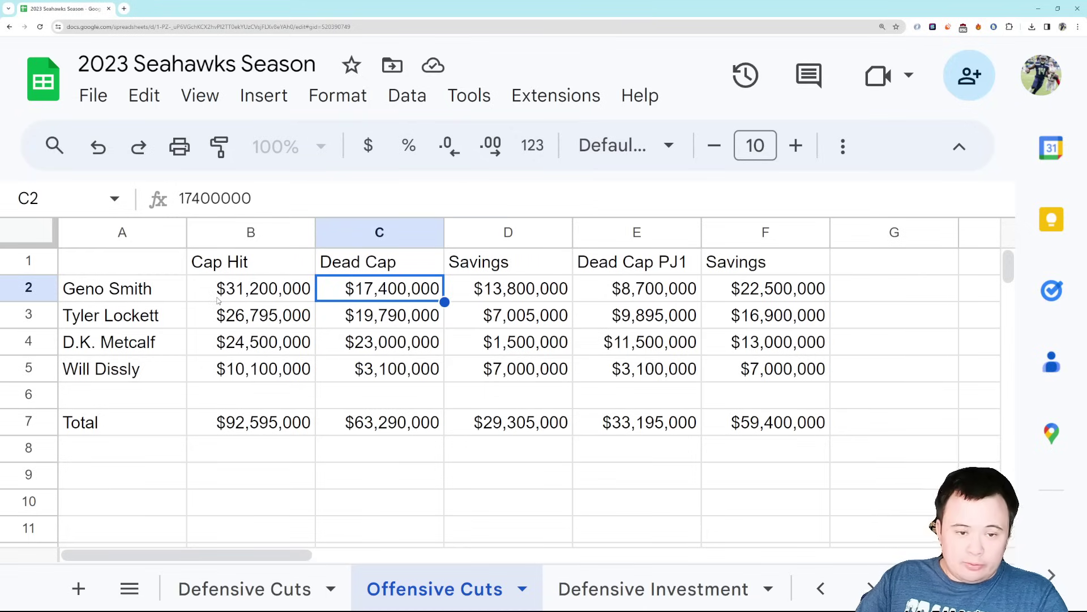
# Examine Tyler Lockett's cap hit, dead cap and savings in row 3, then his Dead Cap PJ1 and matching savings
pyautogui.click(126, 315)
pyautogui.click(218, 316)
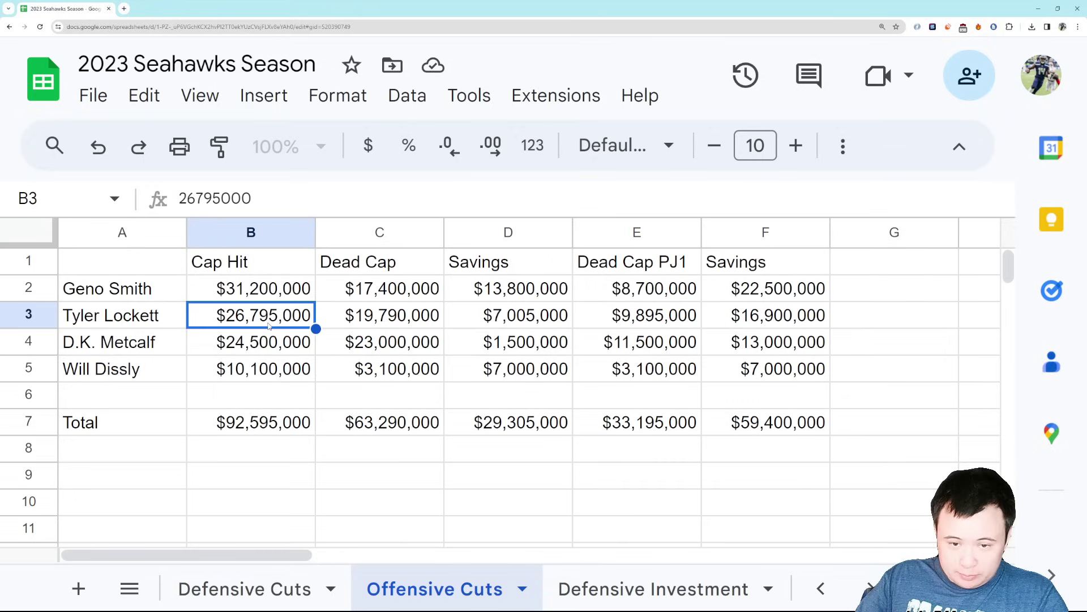
pyautogui.click(384, 325)
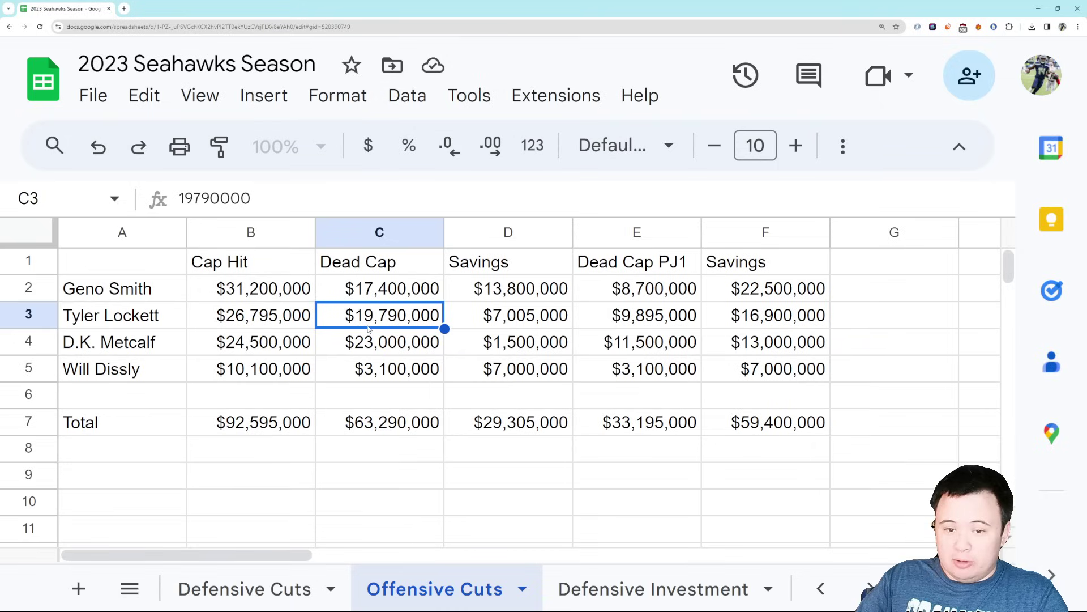
pyautogui.click(498, 331)
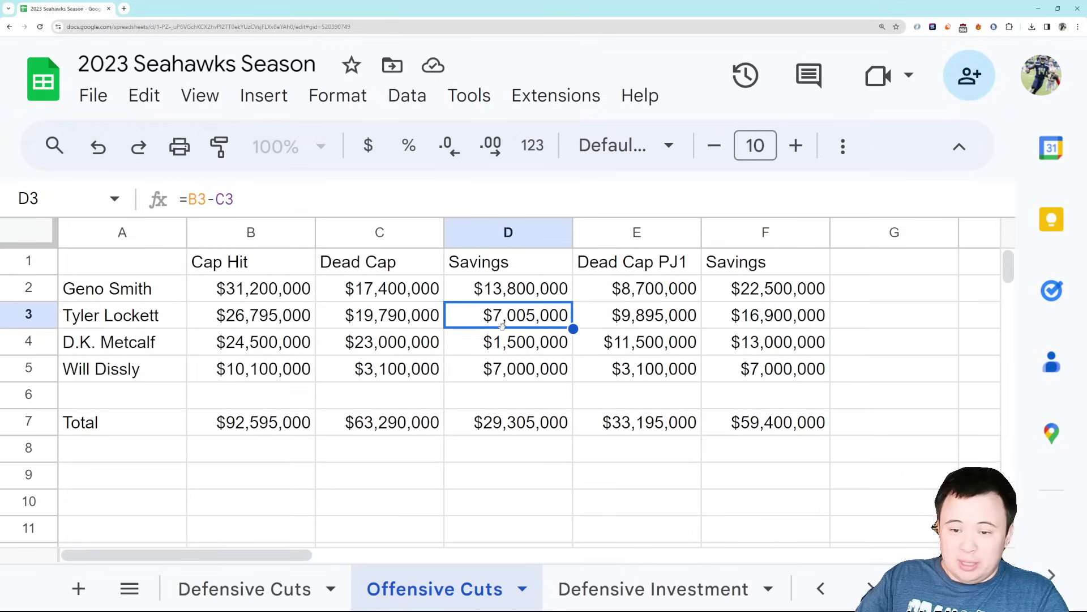
pyautogui.click(360, 319)
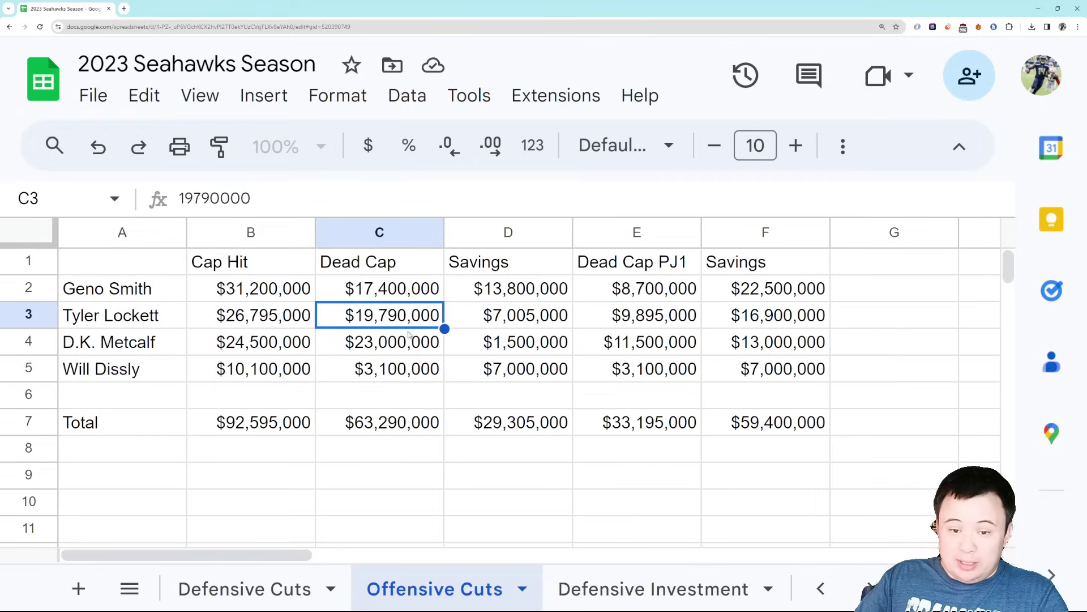
pyautogui.click(476, 318)
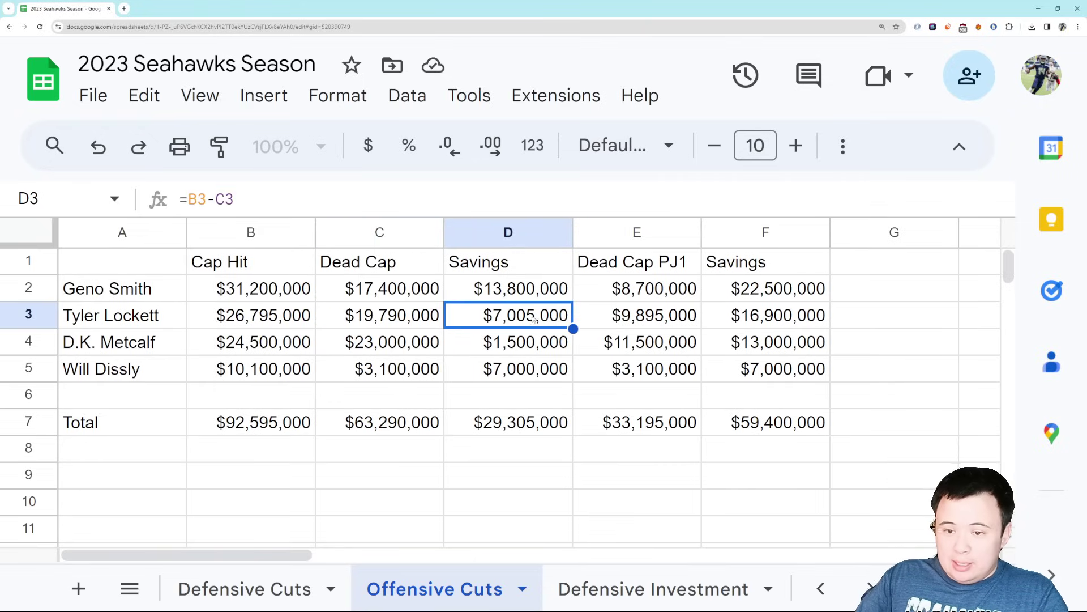
pyautogui.click(623, 318)
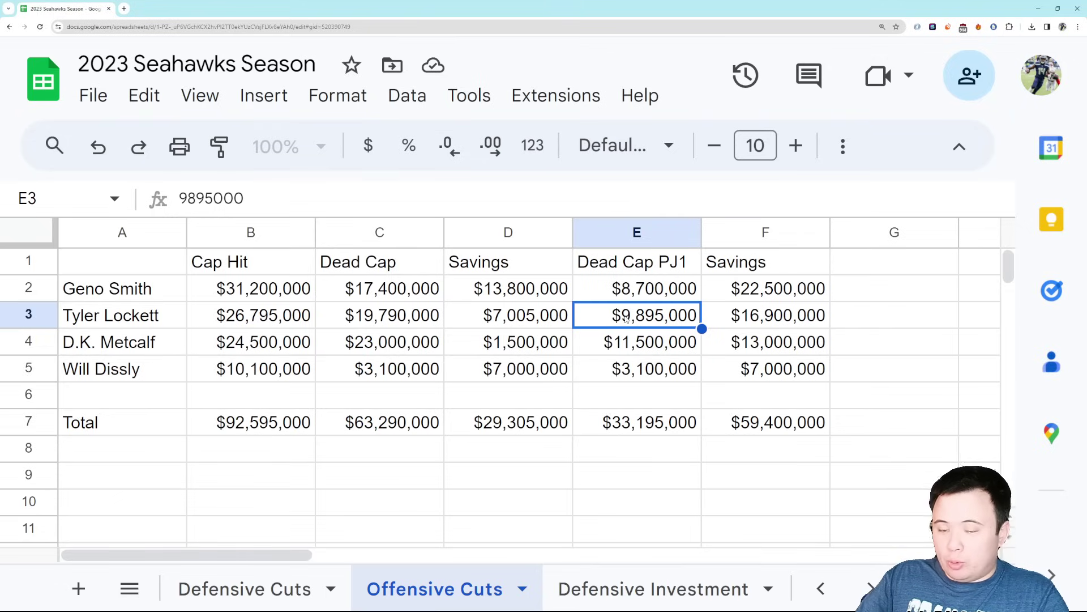
pyautogui.click(804, 311)
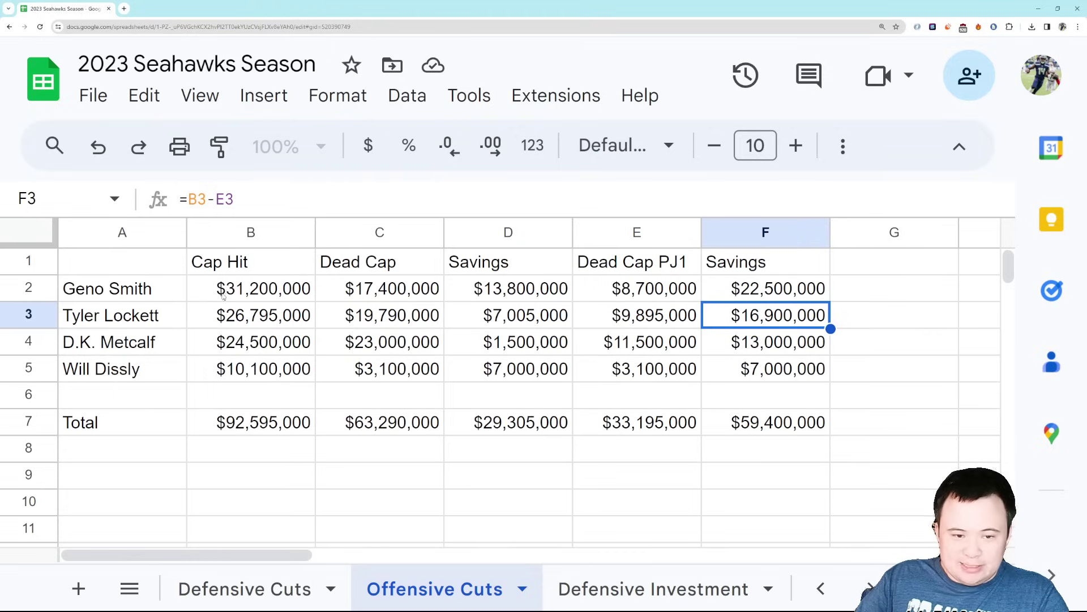
# Go through Tyler Lockett's row again, comparing his standard dead cap with his Dead Cap PJ1 figure
pyautogui.click(176, 314)
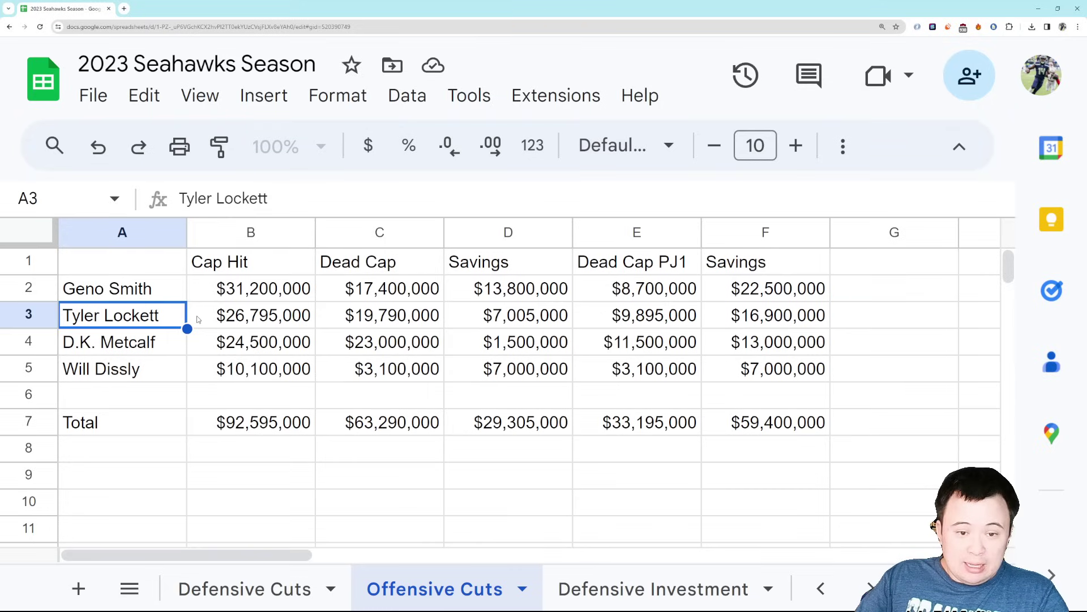
pyautogui.click(256, 322)
pyautogui.click(366, 323)
pyautogui.click(512, 323)
pyautogui.press('Right')
pyautogui.press('Right')
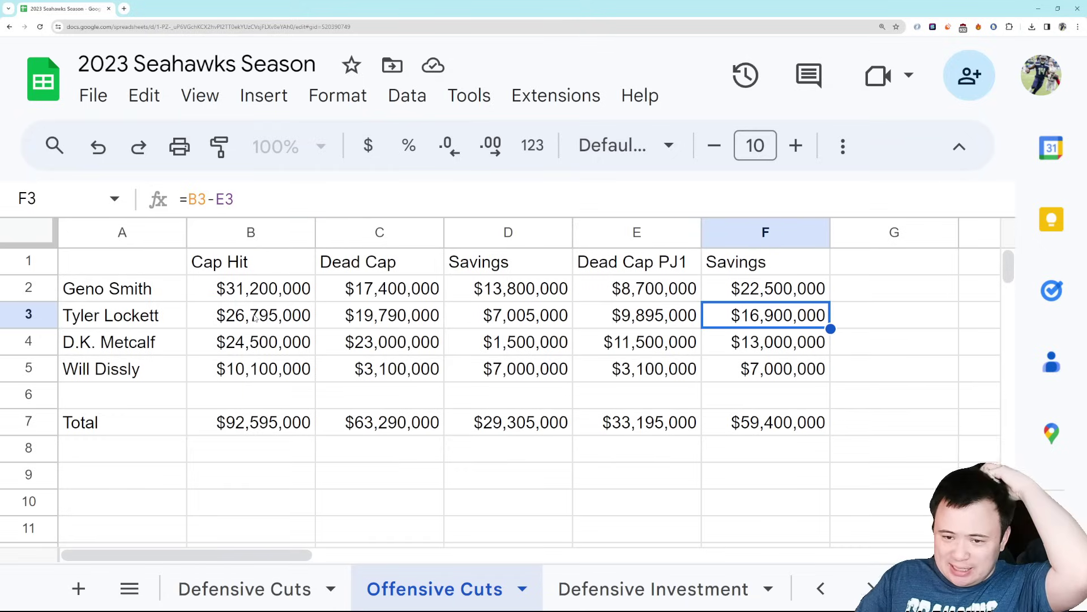
pyautogui.click(372, 321)
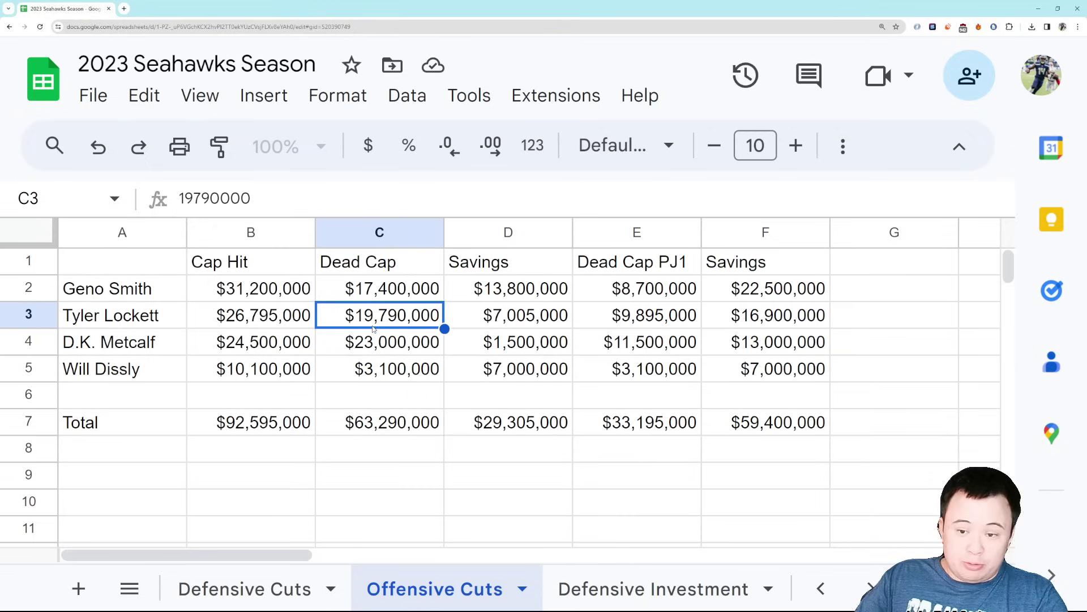
pyautogui.click(645, 323)
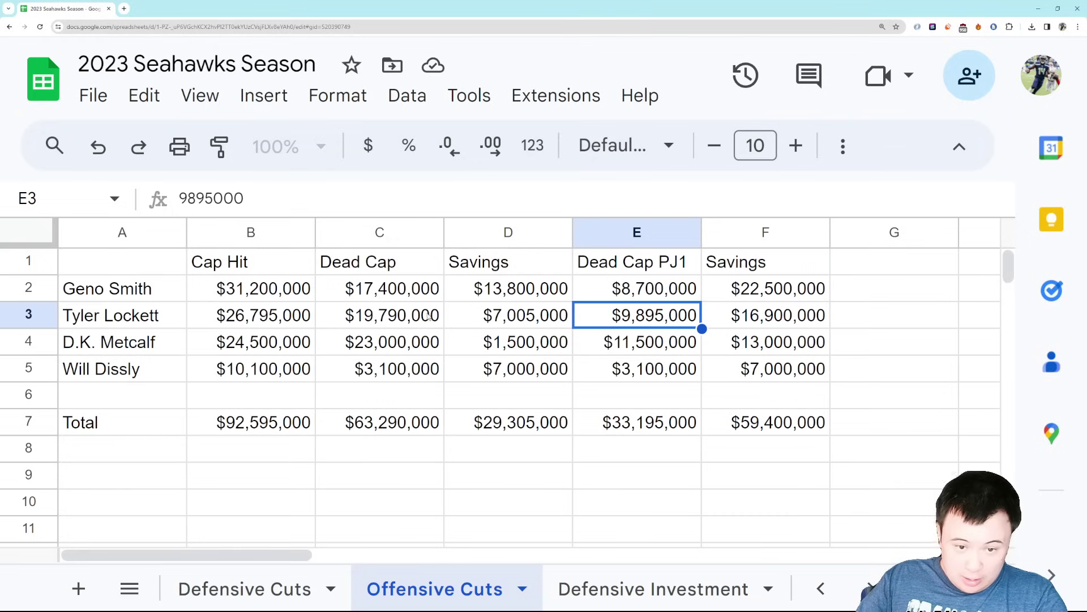
# Examine D.K. Metcalf's cap hit, dead cap and savings under both cut scenarios across row 4
pyautogui.click(85, 343)
pyautogui.click(223, 348)
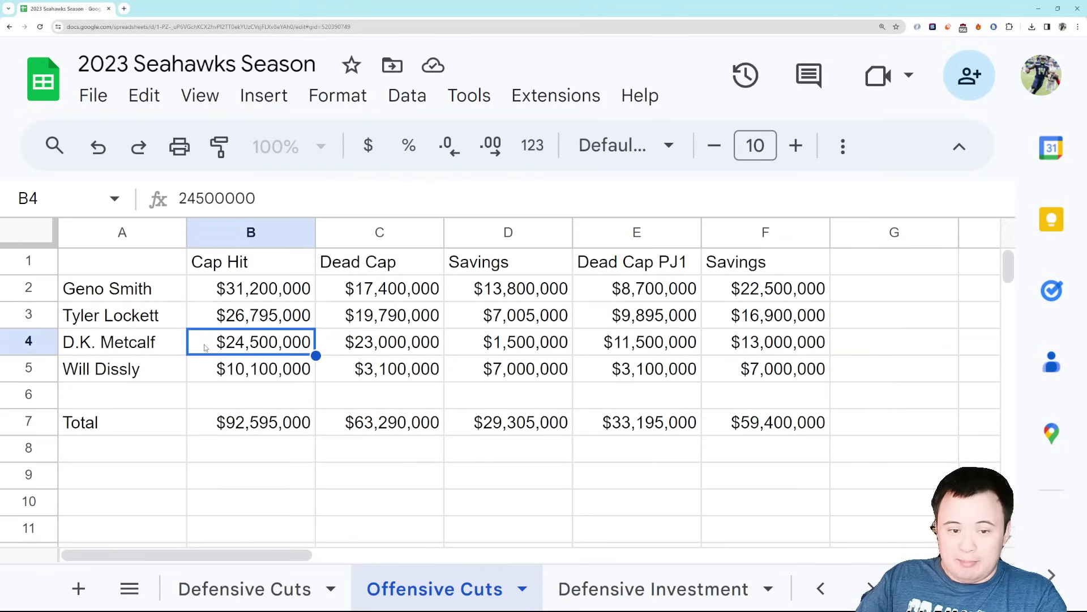
pyautogui.click(367, 350)
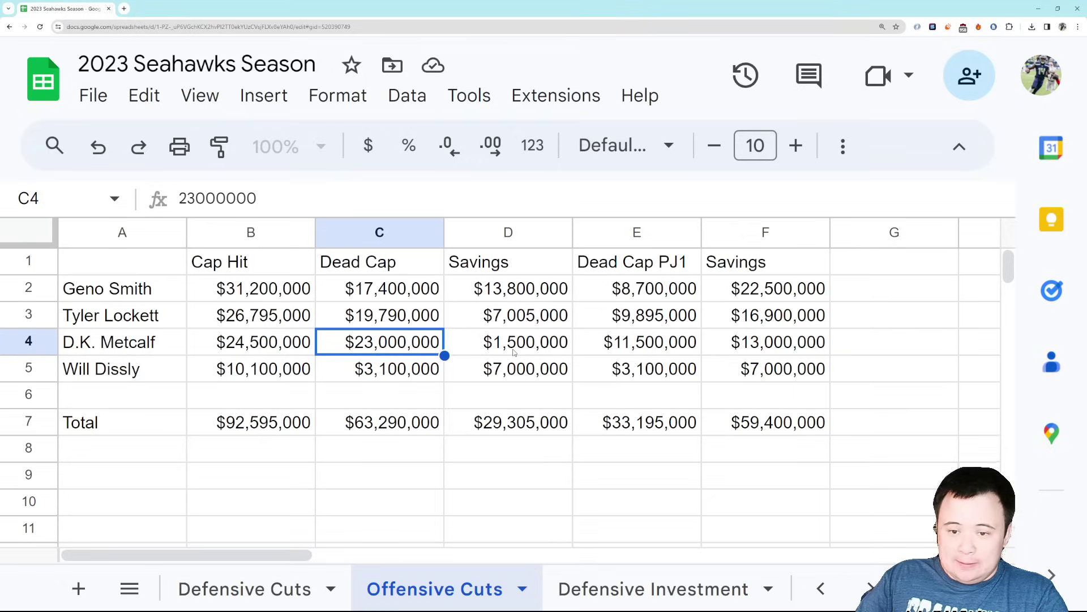
pyautogui.click(514, 351)
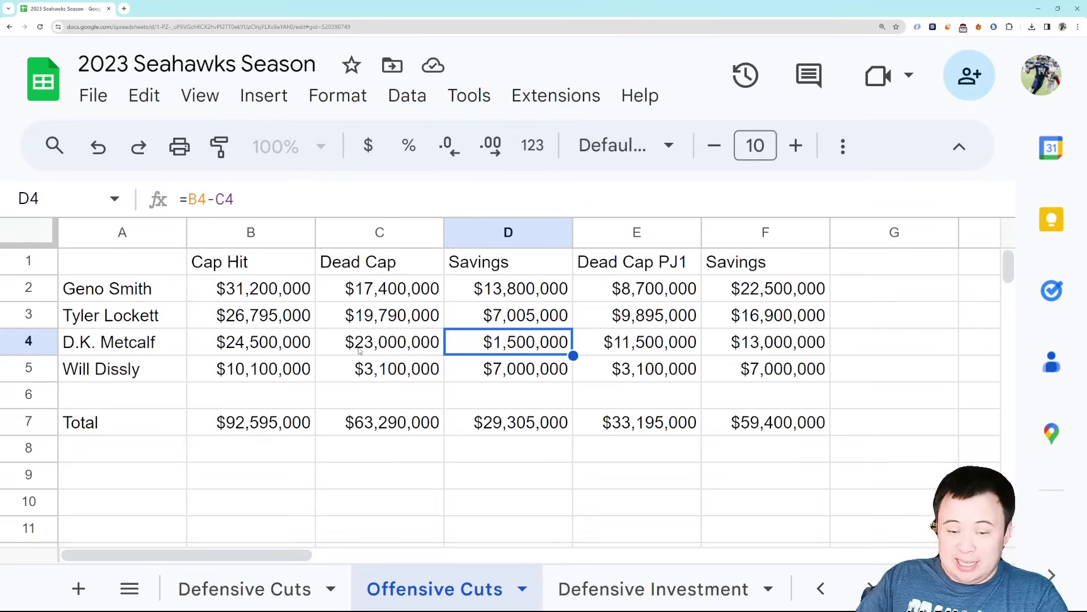
pyautogui.click(592, 345)
pyautogui.click(730, 346)
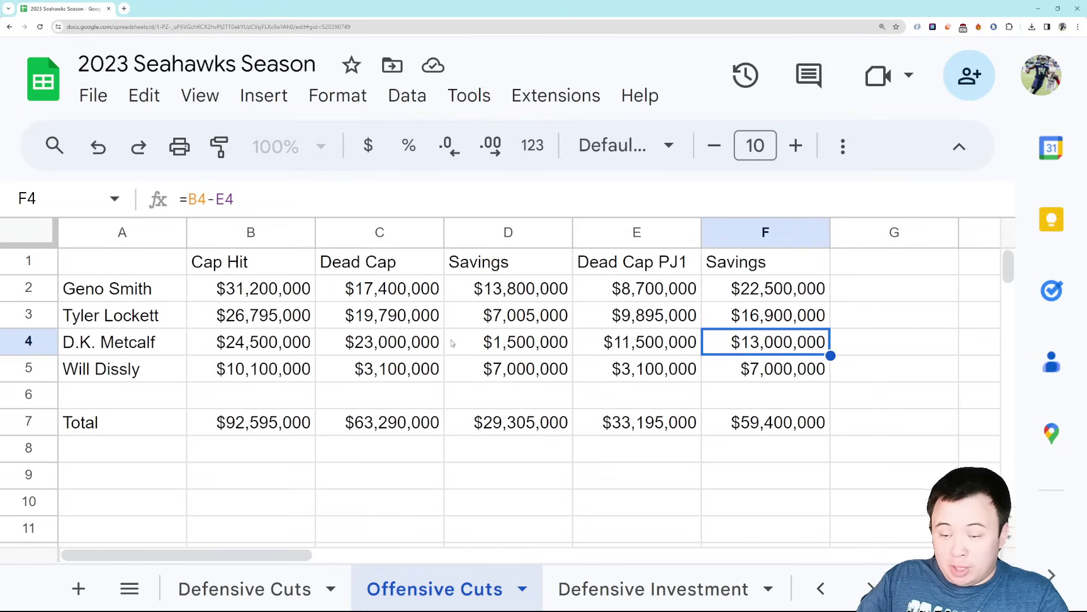
# Compare D.K. Metcalf's standard dead cap and savings with his Dead Cap PJ1 and its savings
pyautogui.click(483, 351)
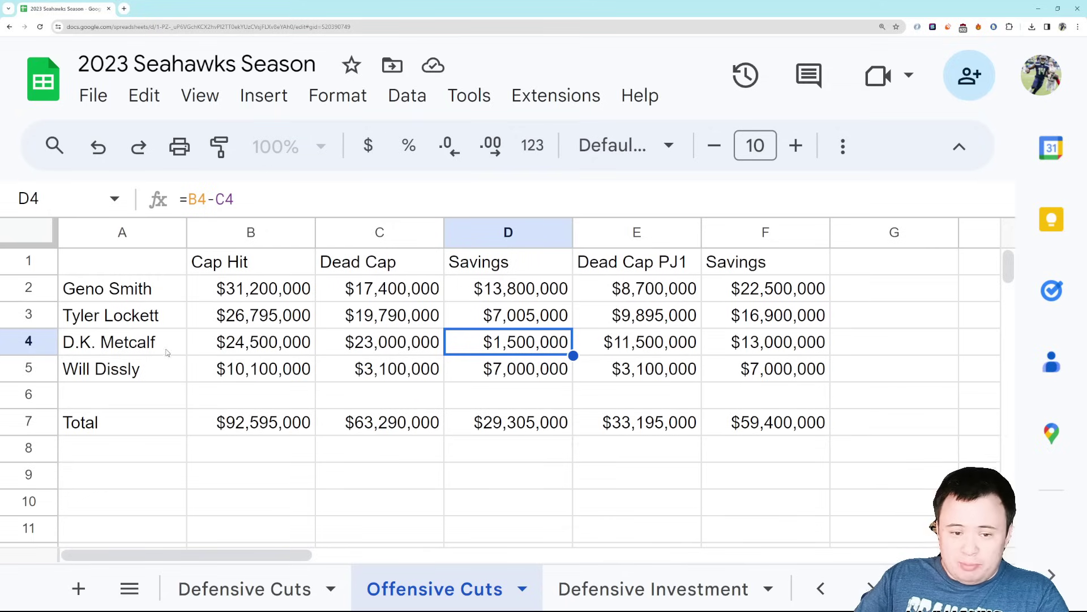
pyautogui.click(232, 352)
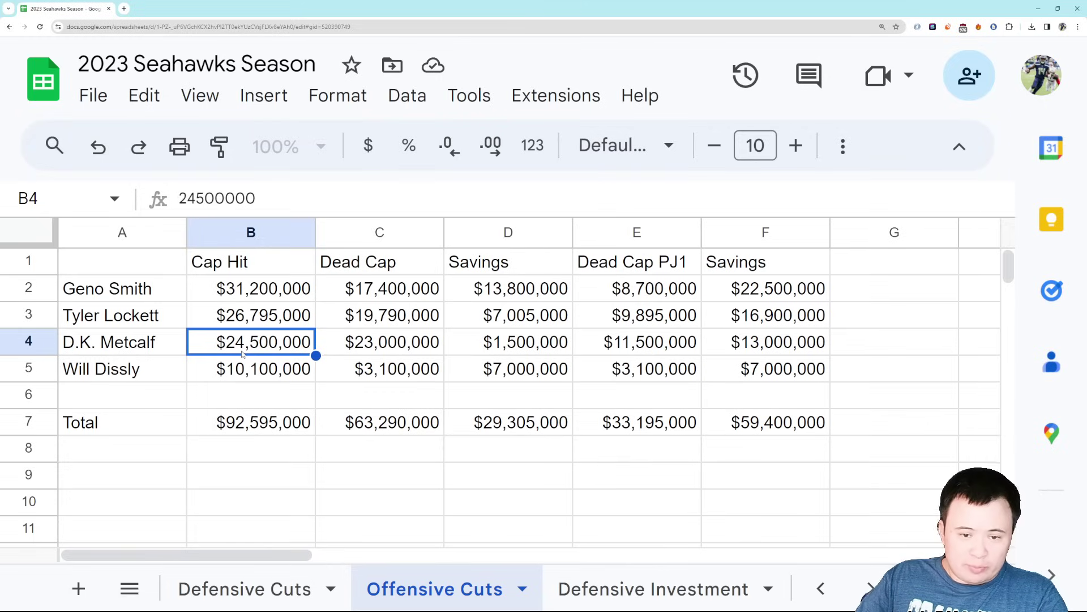
pyautogui.click(381, 351)
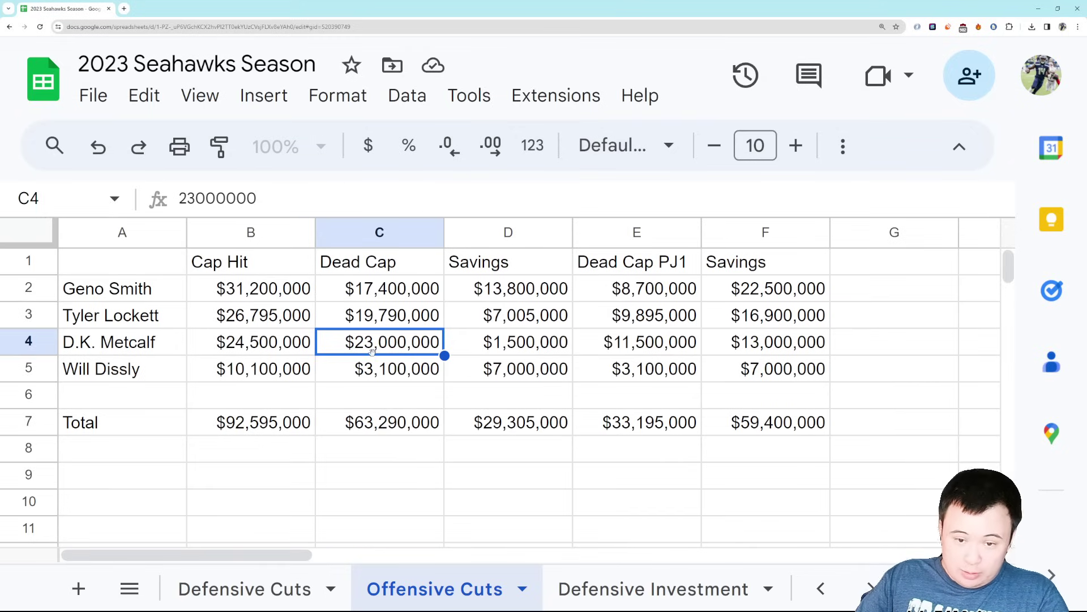
pyautogui.click(486, 346)
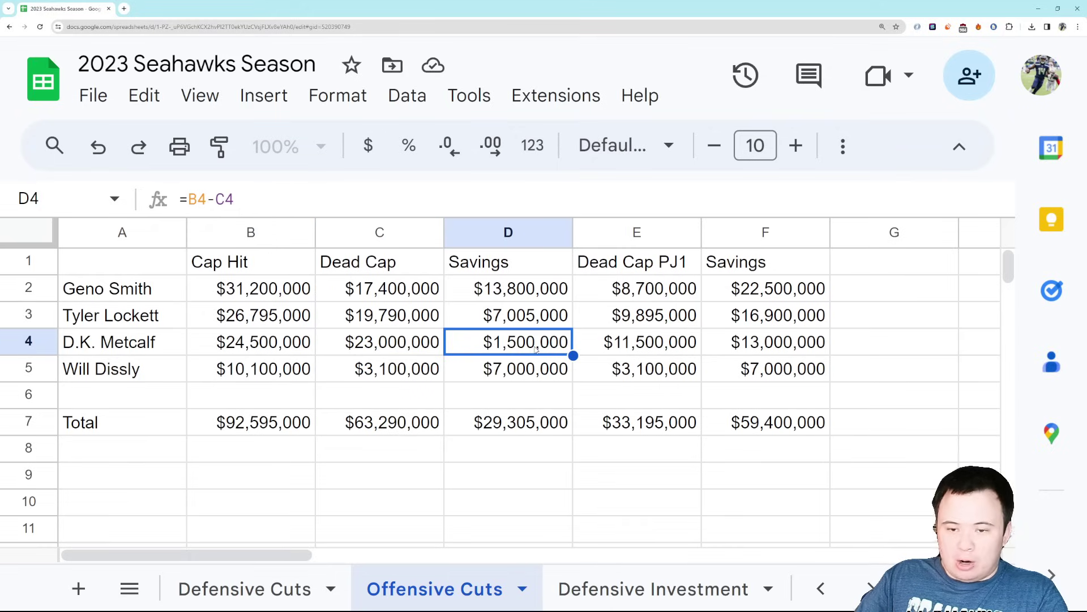
pyautogui.click(360, 348)
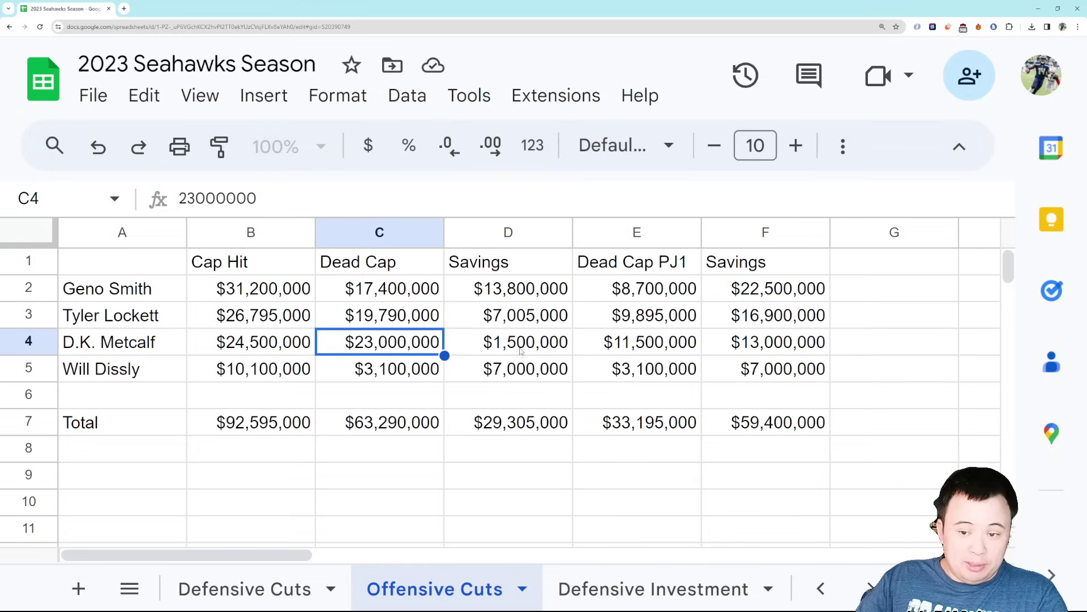
pyautogui.click(663, 345)
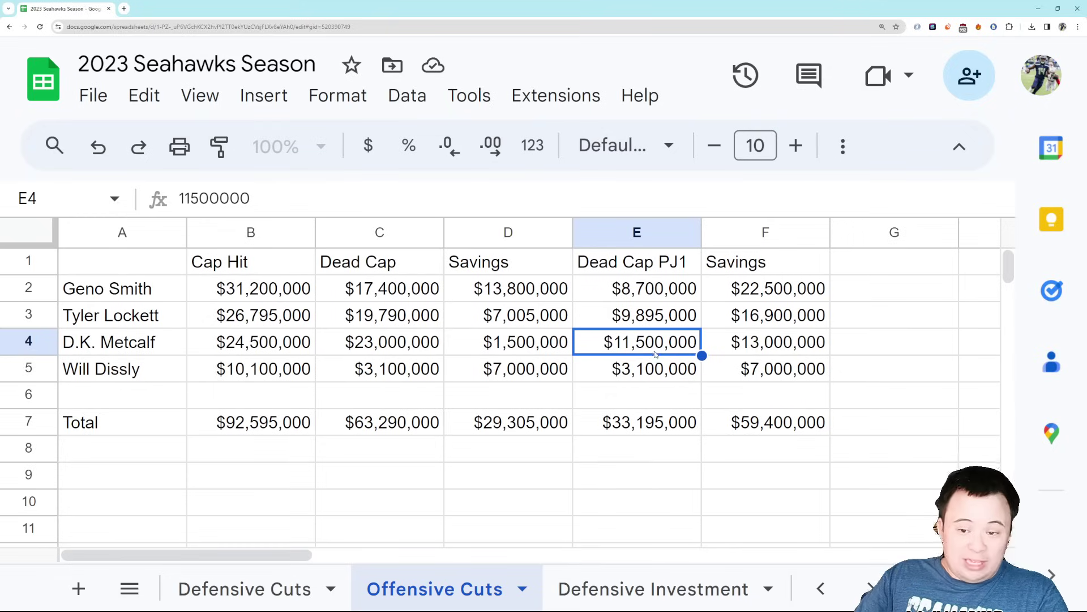
pyautogui.click(734, 349)
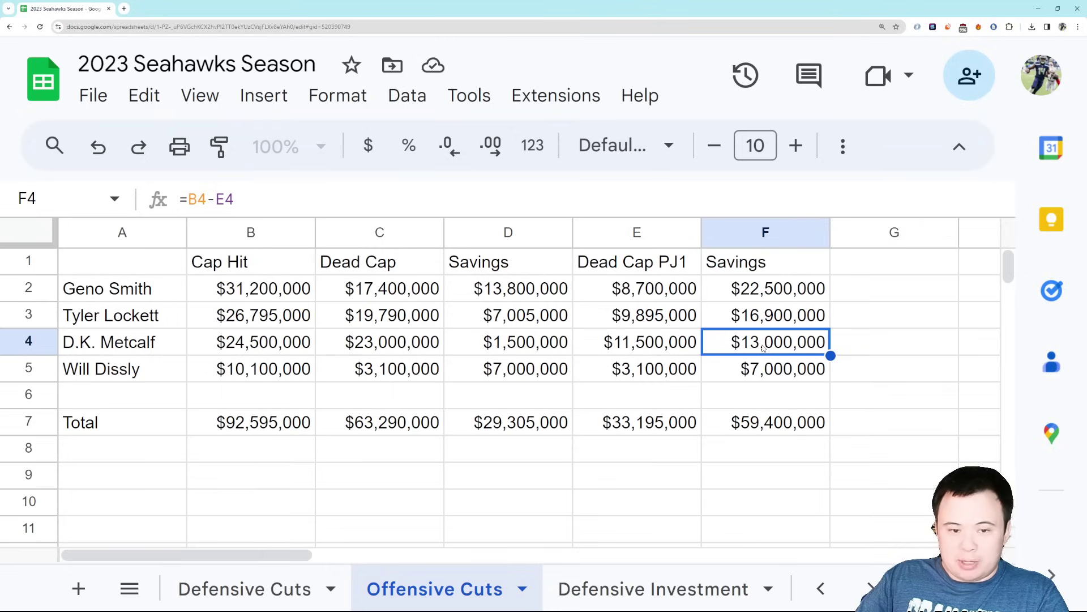
# Compare D.K. Metcalf's cap hit in column B with his Dead Cap PJ1 savings in column F
pyautogui.click(133, 347)
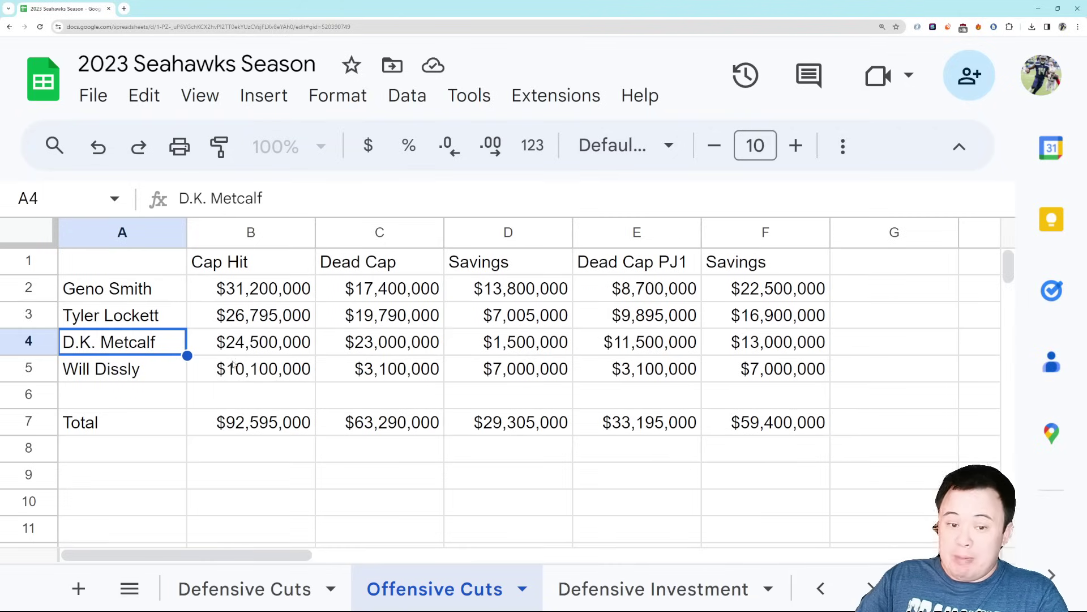
pyautogui.click(212, 346)
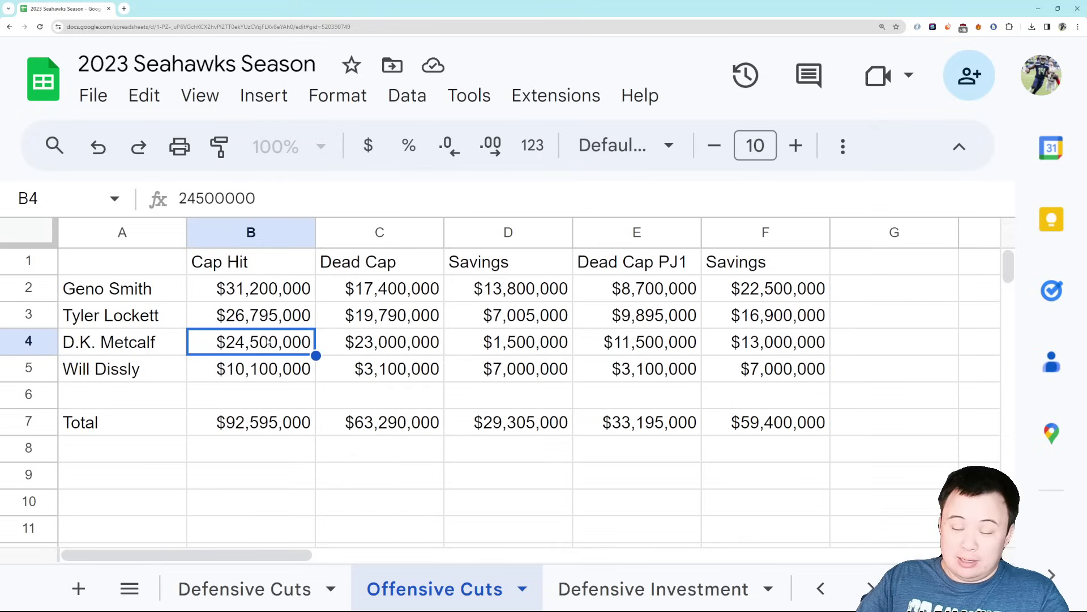
pyautogui.click(734, 345)
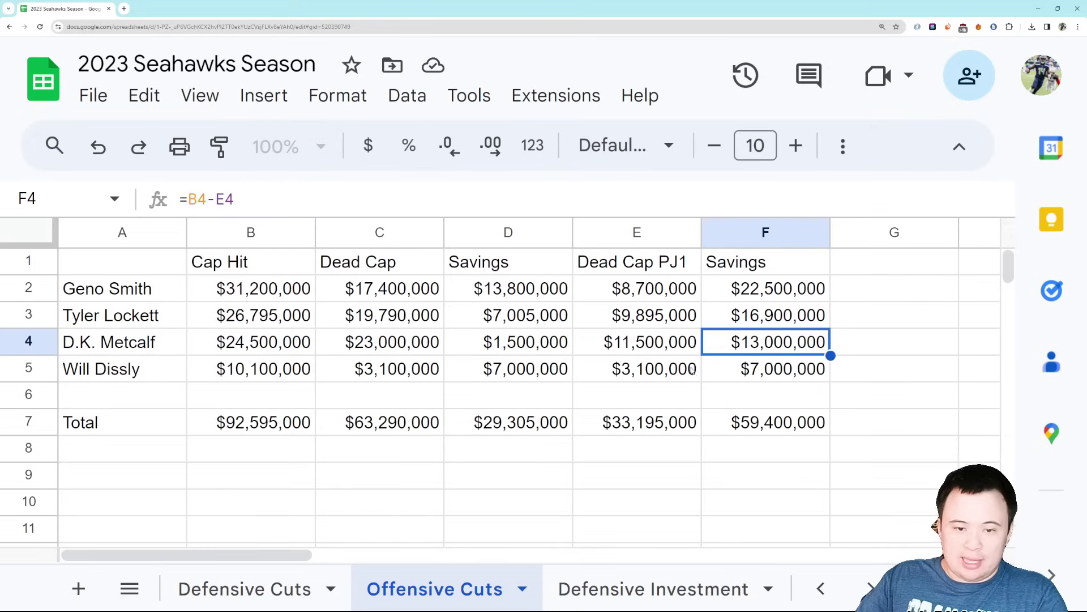
pyautogui.click(243, 350)
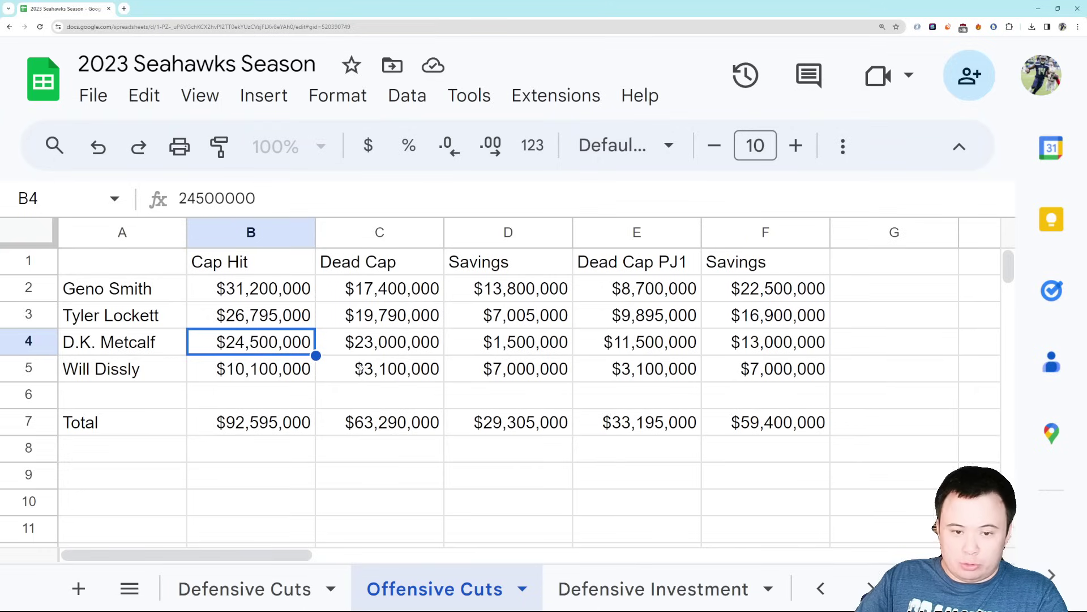
pyautogui.click(789, 347)
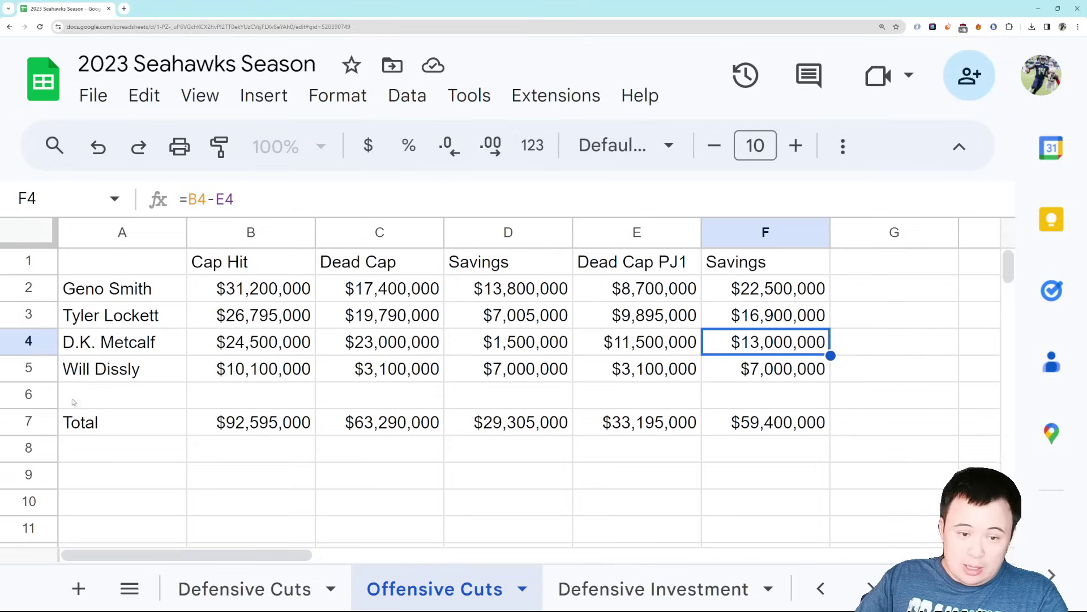
# Examine Will Dissly's cap hit, dead cap and standard savings across row 5
pyautogui.click(147, 369)
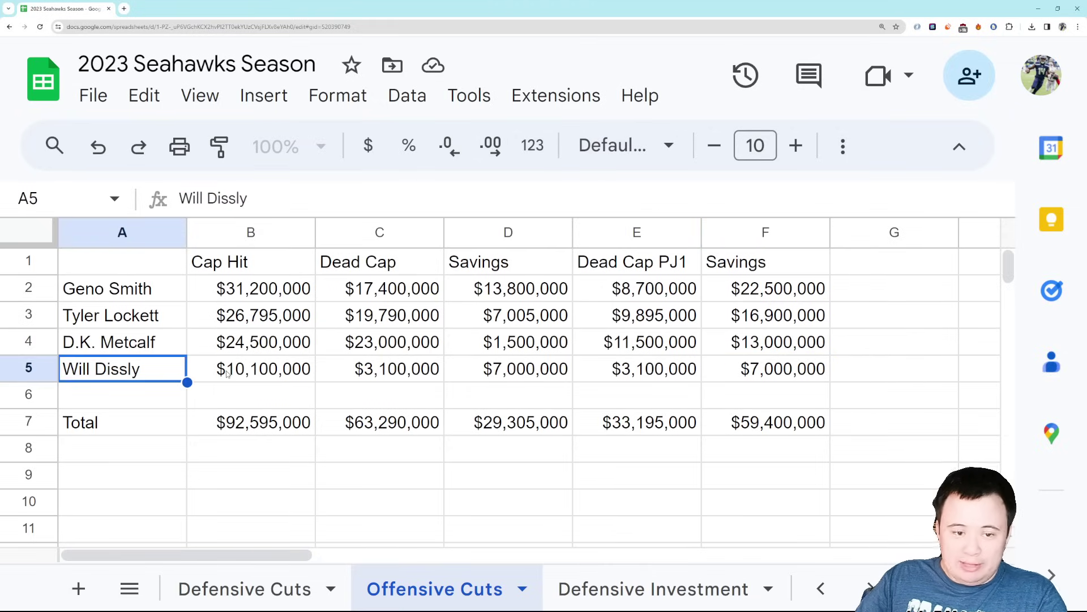
pyautogui.click(236, 379)
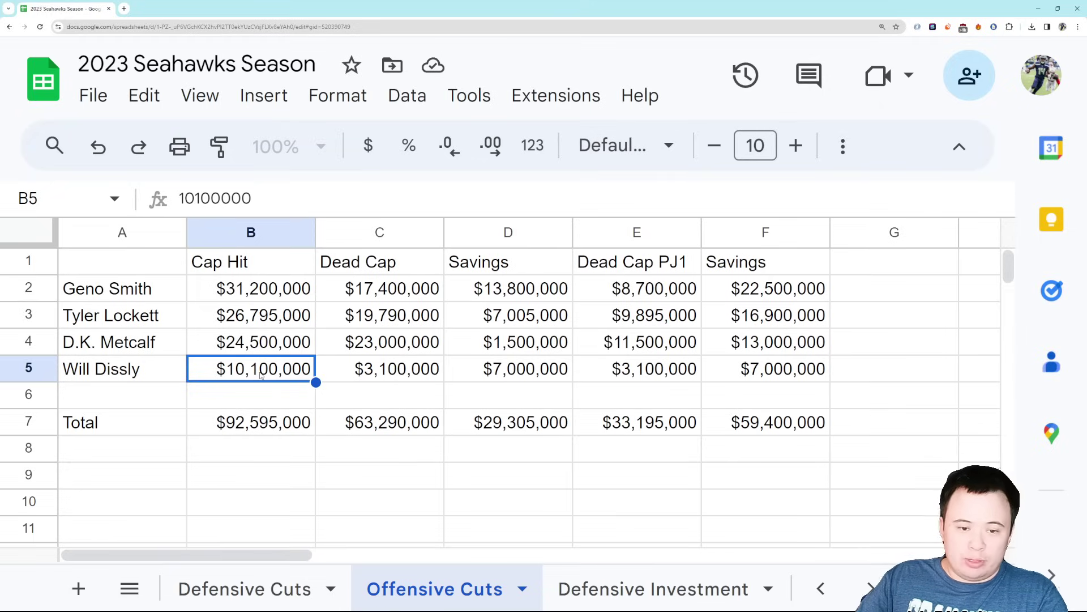
pyautogui.click(400, 377)
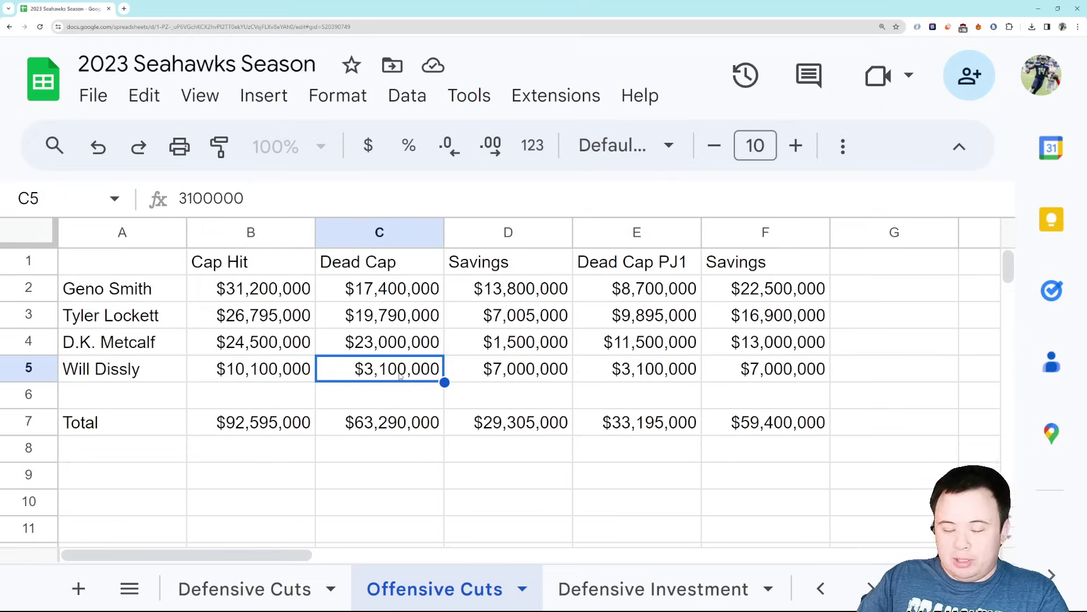
pyautogui.click(532, 381)
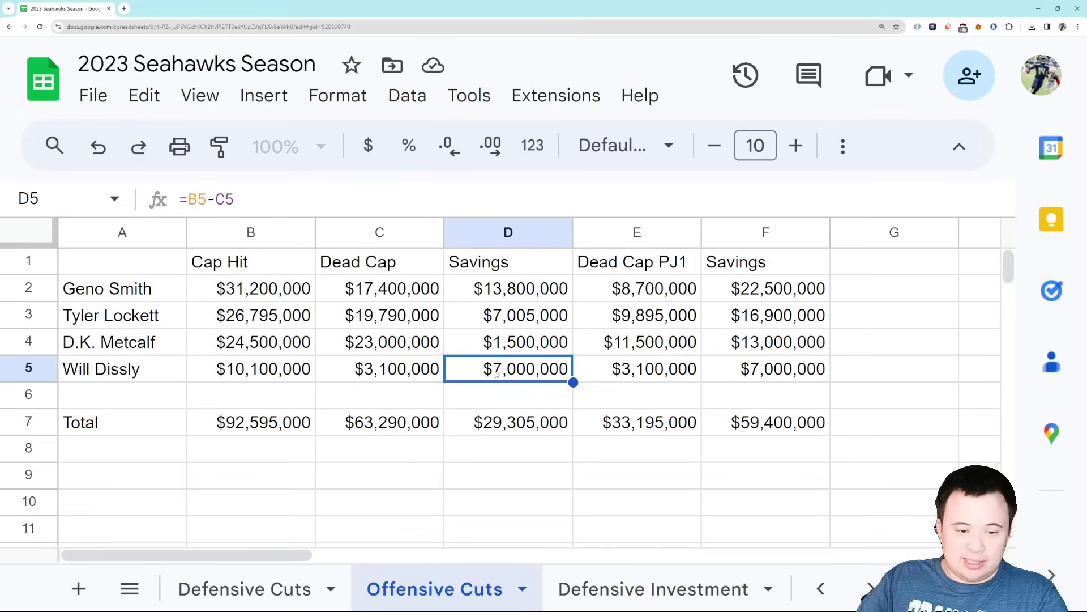
# Examine the row 7 totals for cap hit, dead cap and savings under both cut scenarios, and recheck Will Dissly's standard dead cap
pyautogui.click(275, 430)
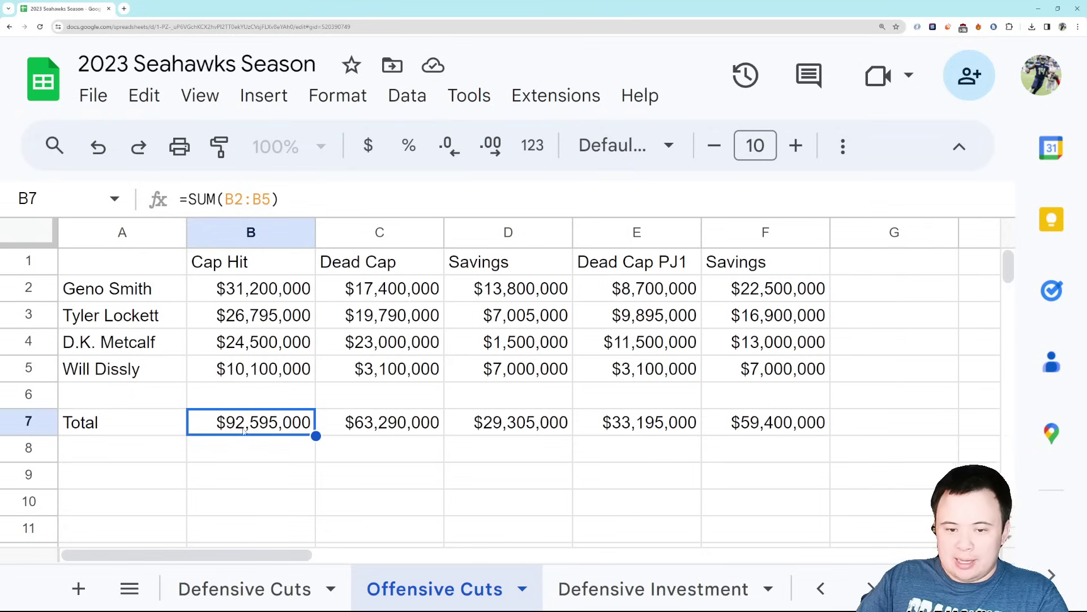
pyautogui.click(378, 422)
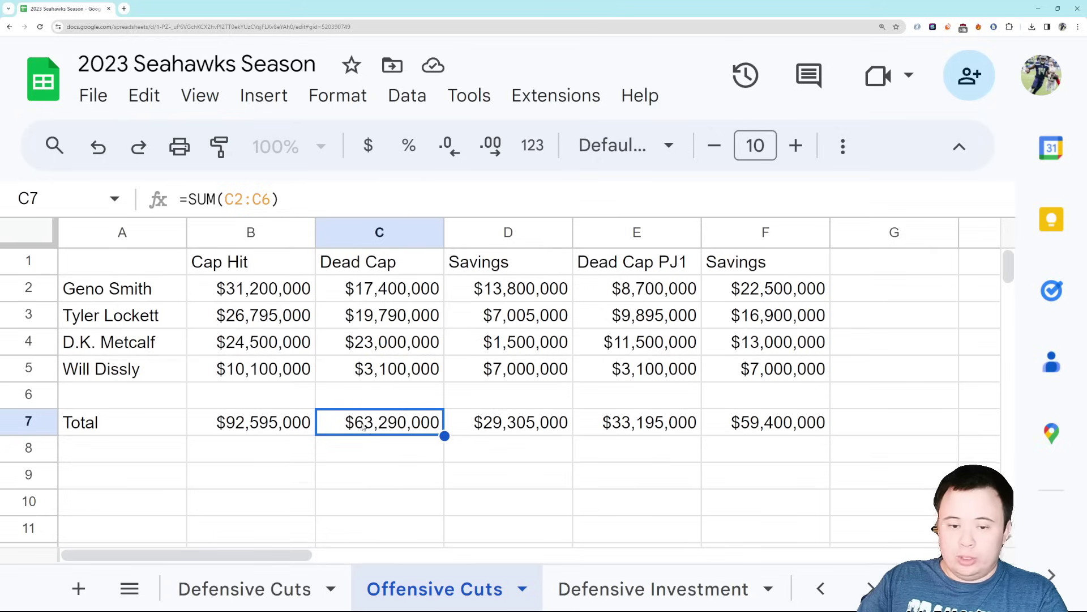
pyautogui.click(558, 425)
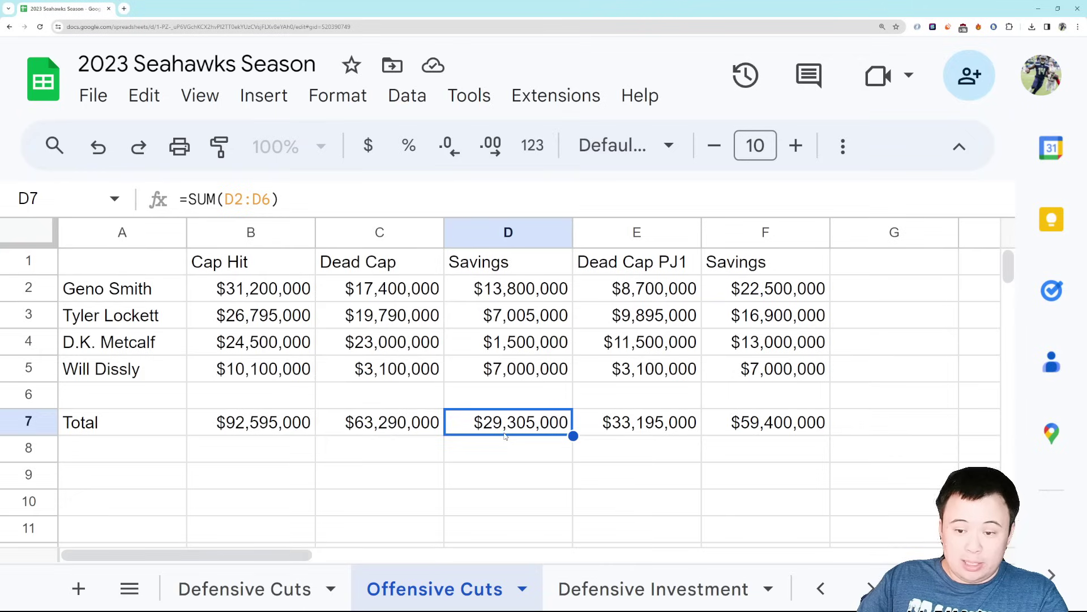
pyautogui.click(618, 429)
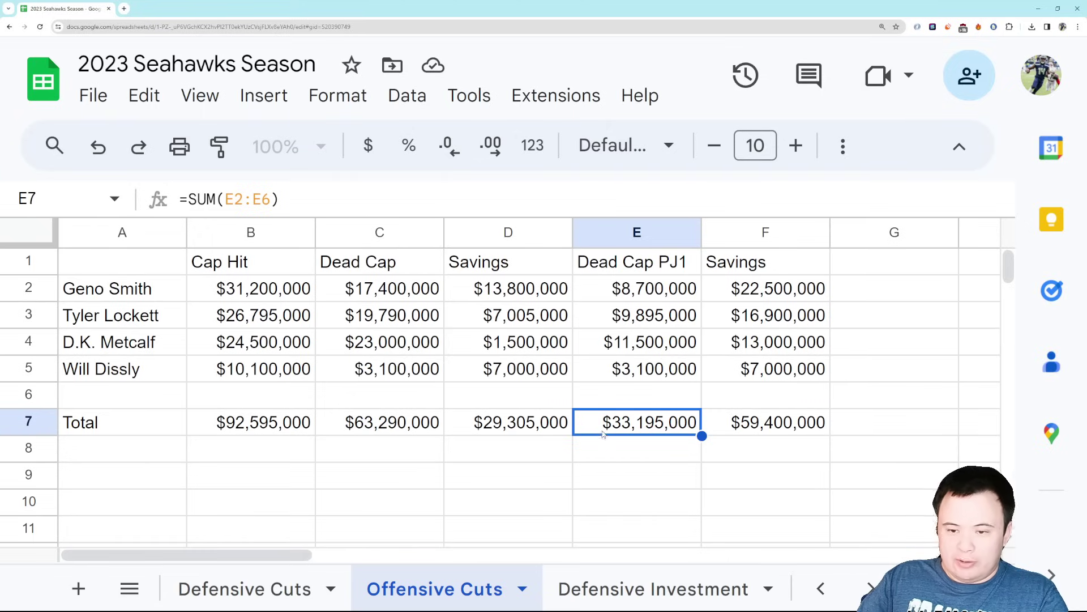
pyautogui.click(773, 431)
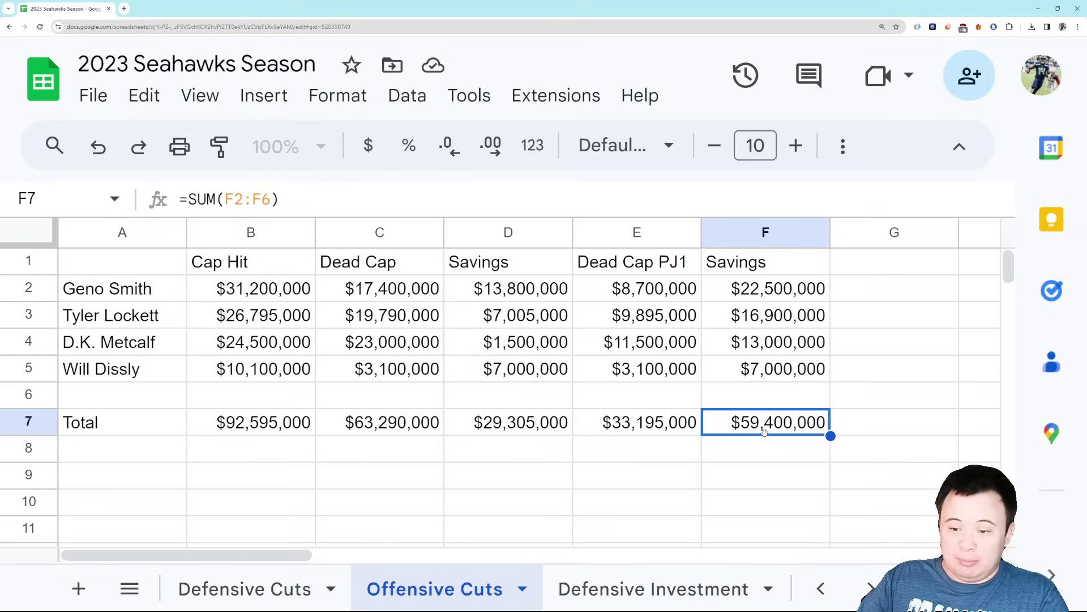
pyautogui.click(617, 426)
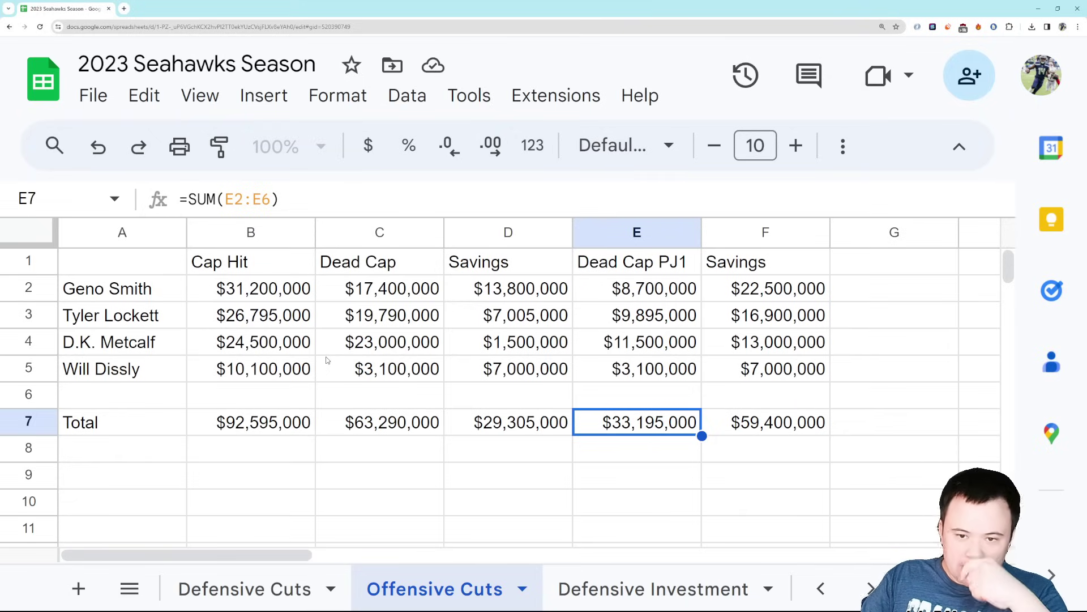
pyautogui.click(356, 377)
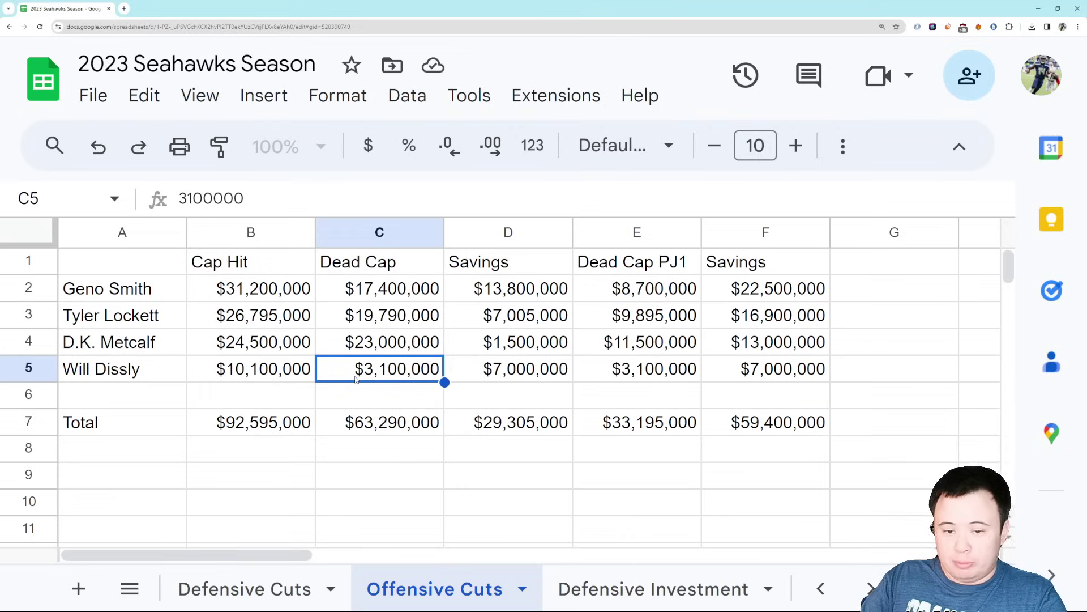